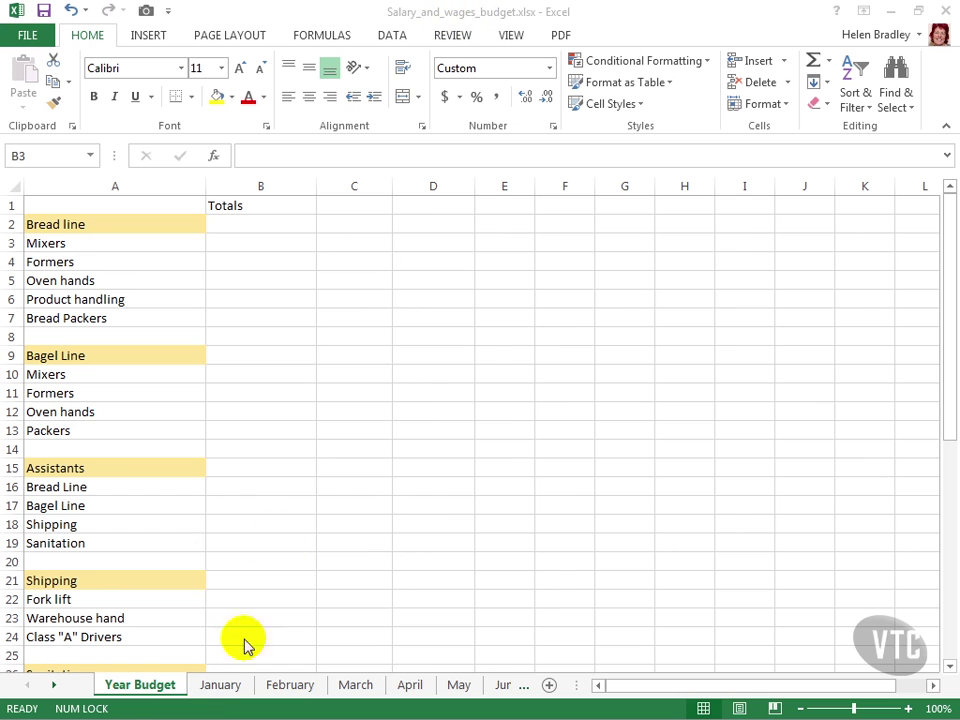
- Compare the layout of the January and February sheets with the Year Budget sheet
{"action": "left_click", "coordinate": [210, 686]}
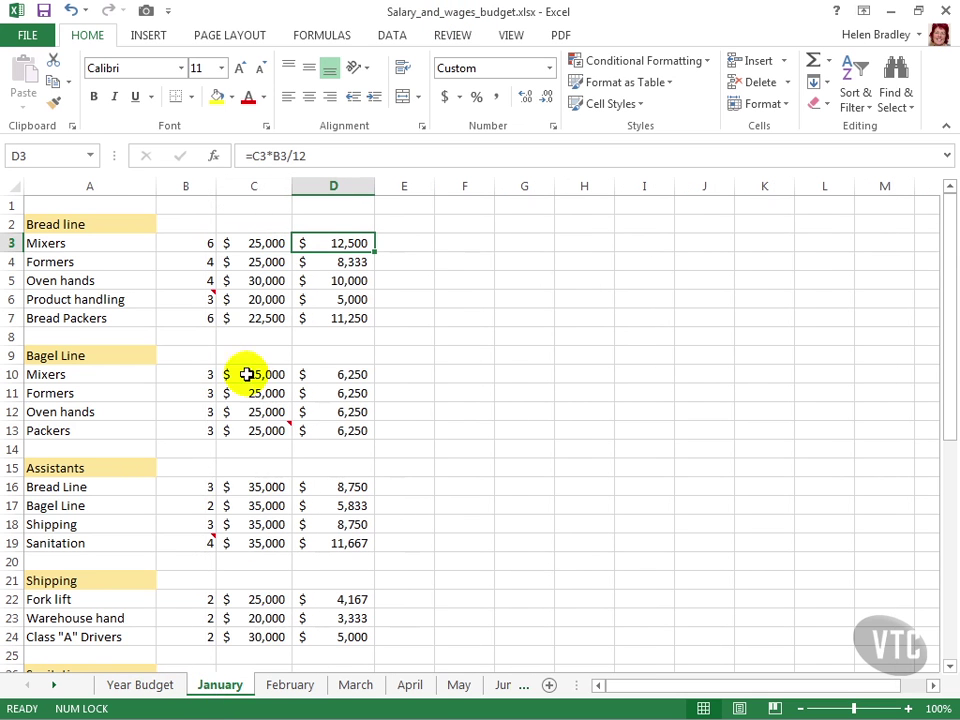
{"action": "left_click", "coordinate": [272, 685]}
{"action": "left_click", "coordinate": [213, 686]}
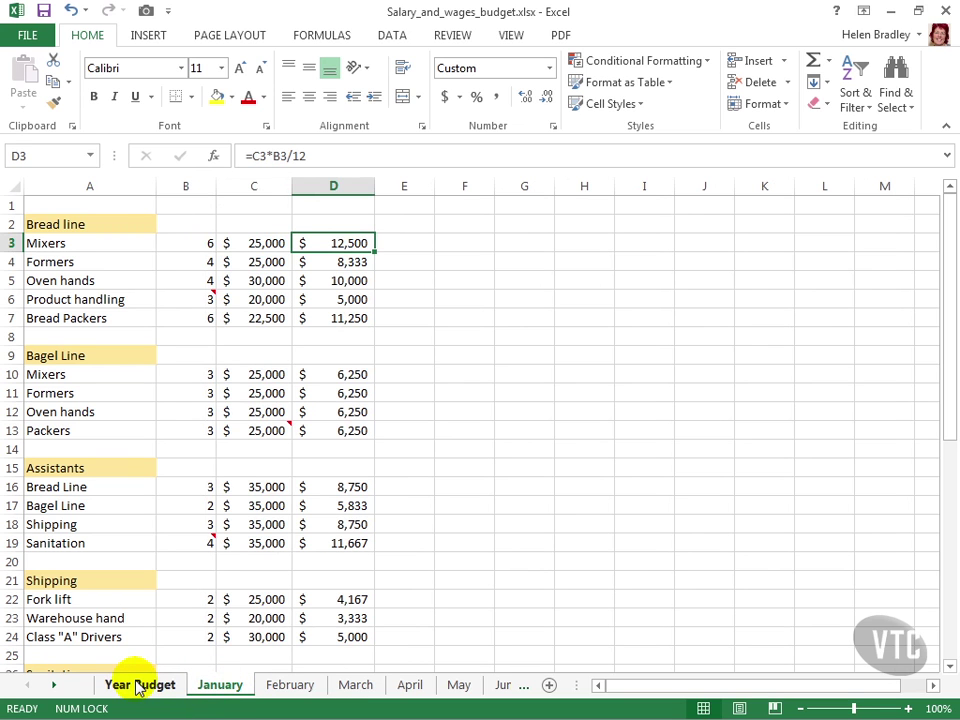
{"action": "left_click", "coordinate": [138, 686]}
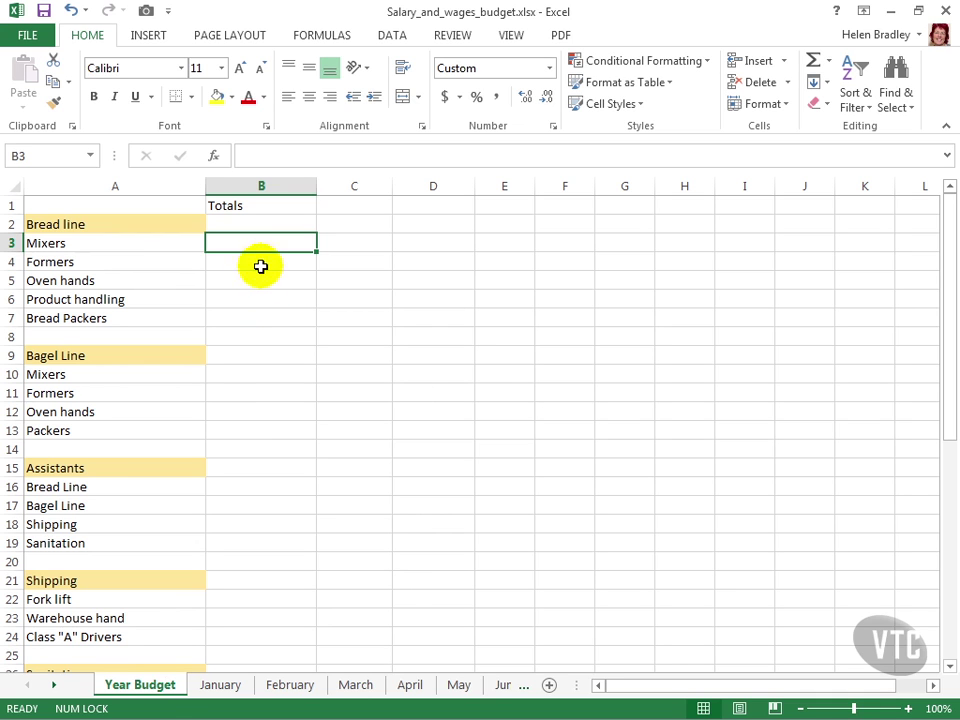
{"action": "left_click", "coordinate": [165, 697]}
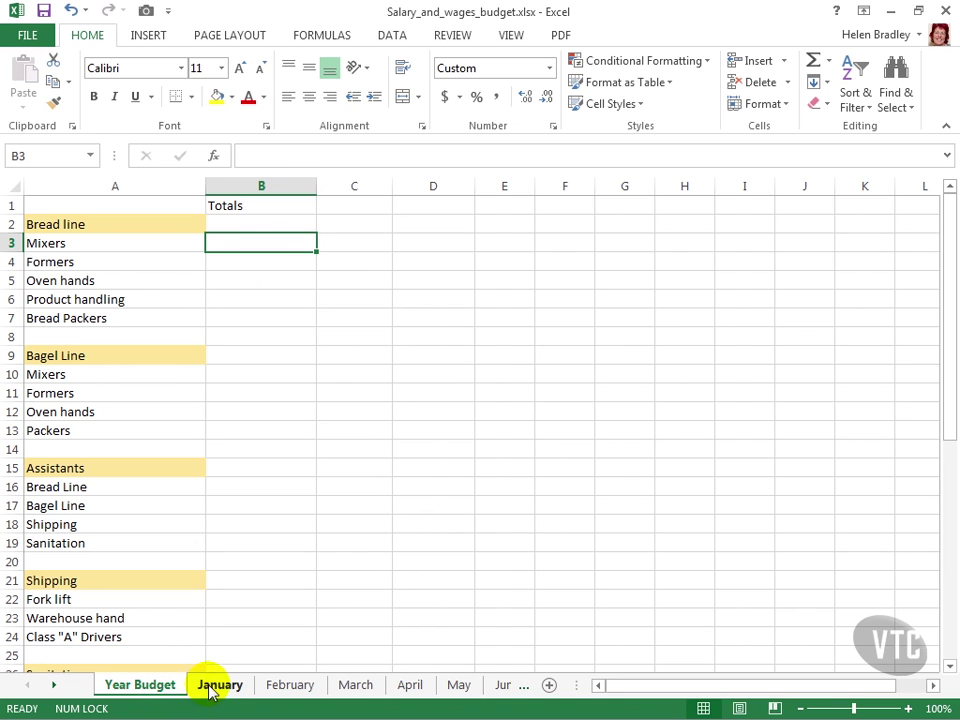
{"action": "left_click", "coordinate": [210, 692]}
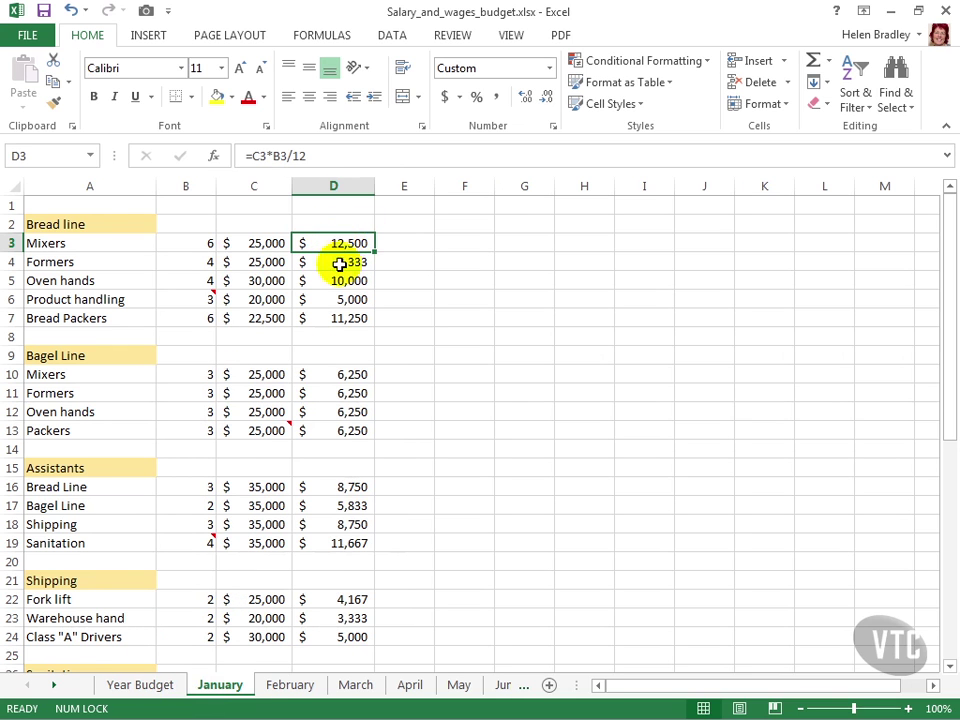
- In cell B3 of the Year Budget sheet, enter the formula =SUM(January:December!D3) for the bread line mixers
{"action": "left_click", "coordinate": [145, 687]}
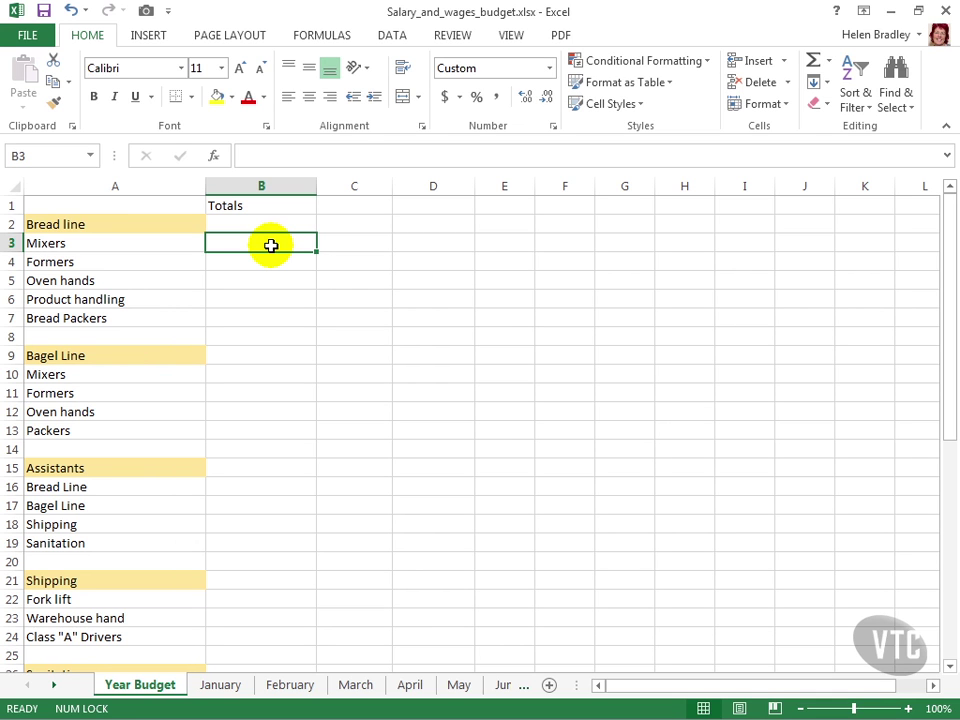
{"action": "type", "text": "=s"}
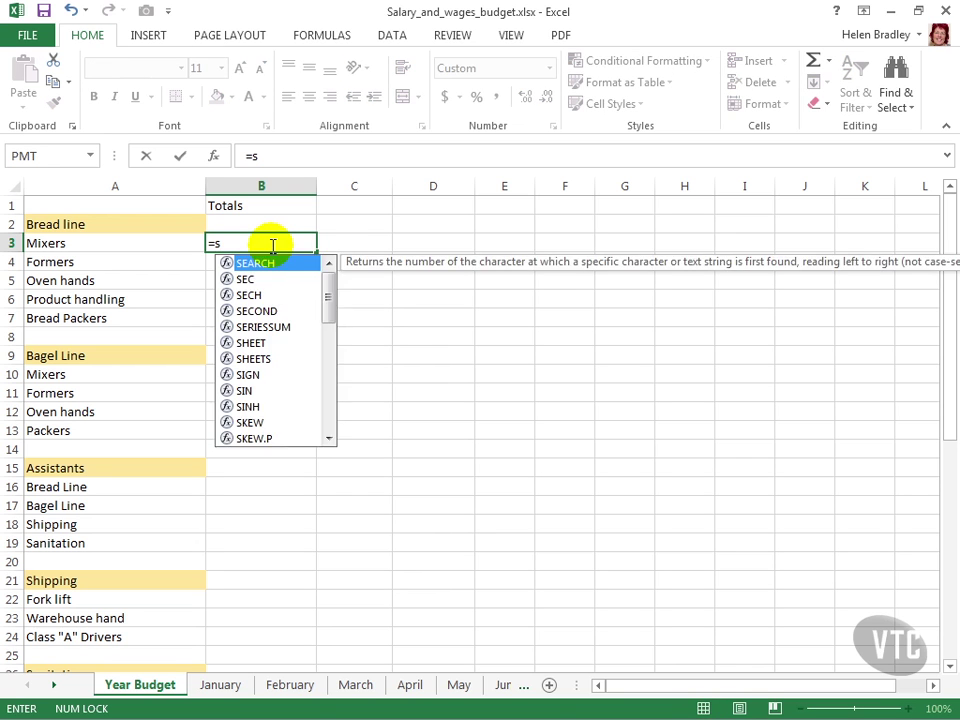
{"action": "type", "text": "um("}
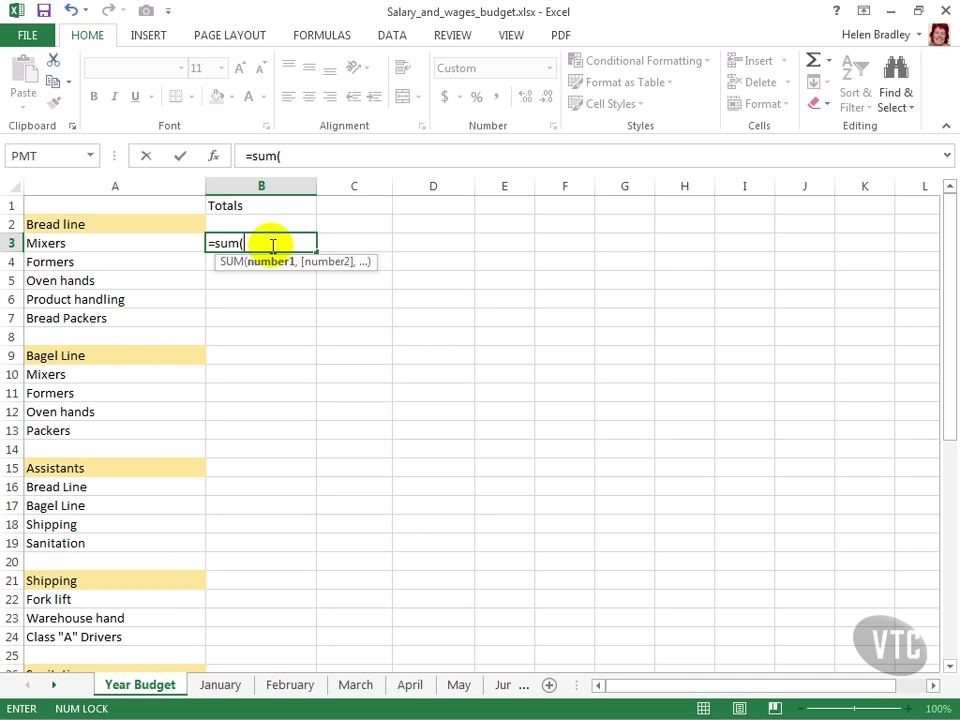
{"action": "type", "text": "January:"}
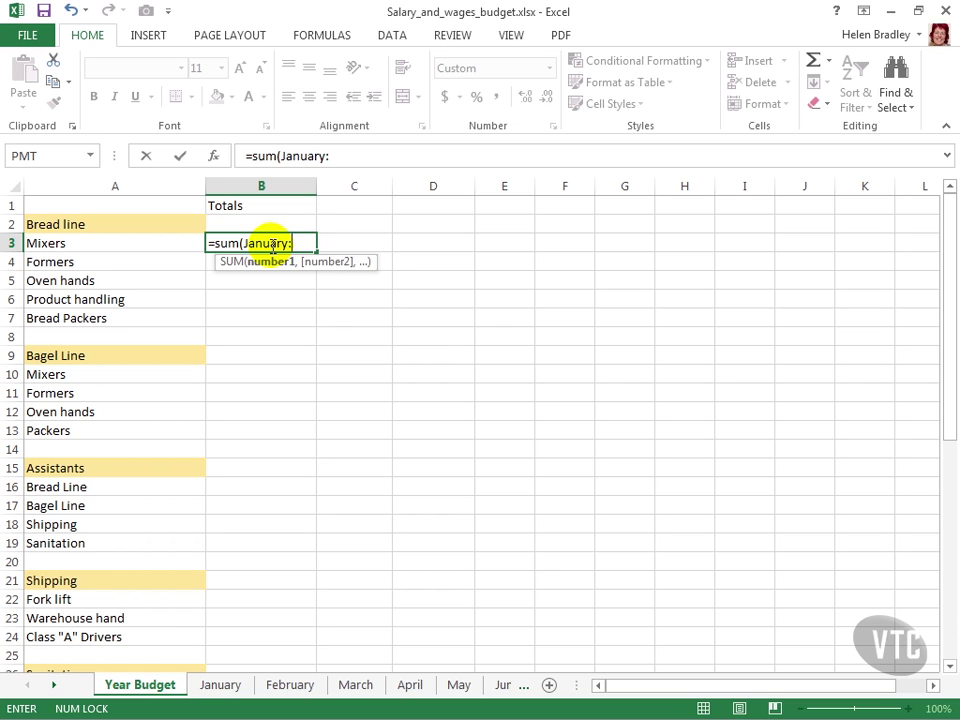
{"action": "type", "text": "December"}
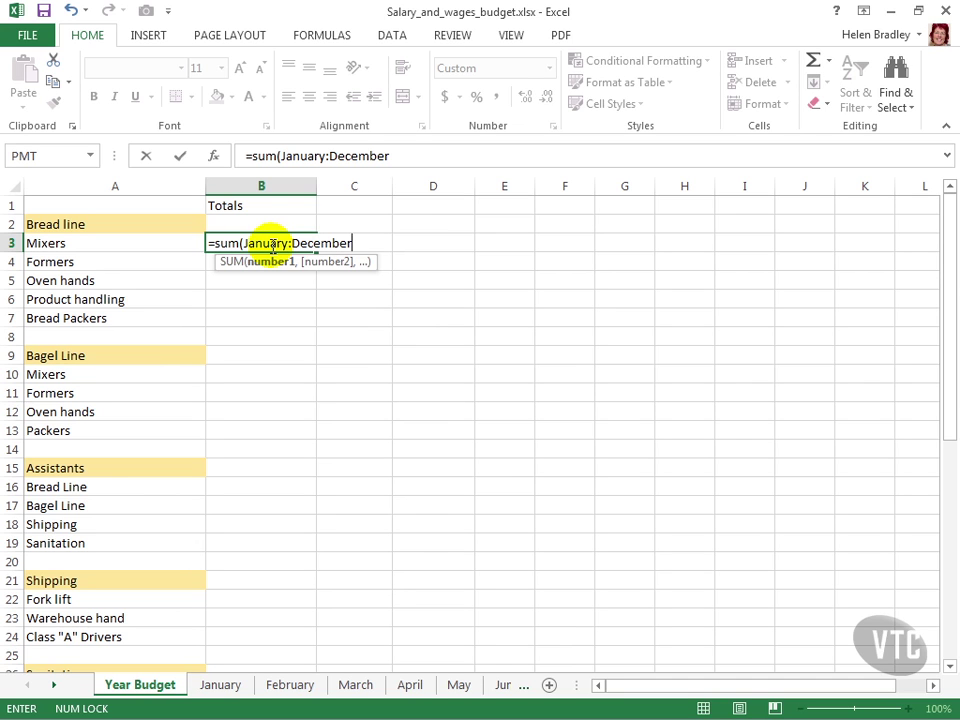
{"action": "type", "text": "!"}
{"action": "type", "text": "d3)"}
{"action": "key", "text": "Return"}
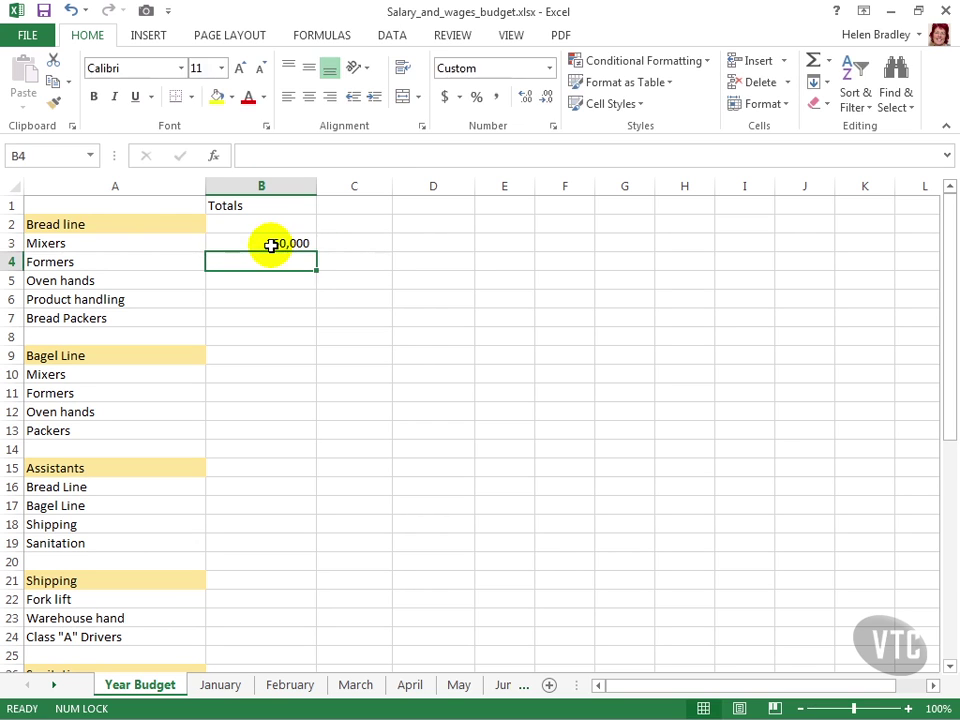
- Review the formula in B3 and look through the workbook's month sheet names up to December
{"action": "left_click", "coordinate": [270, 229]}
{"action": "left_click", "coordinate": [264, 244]}
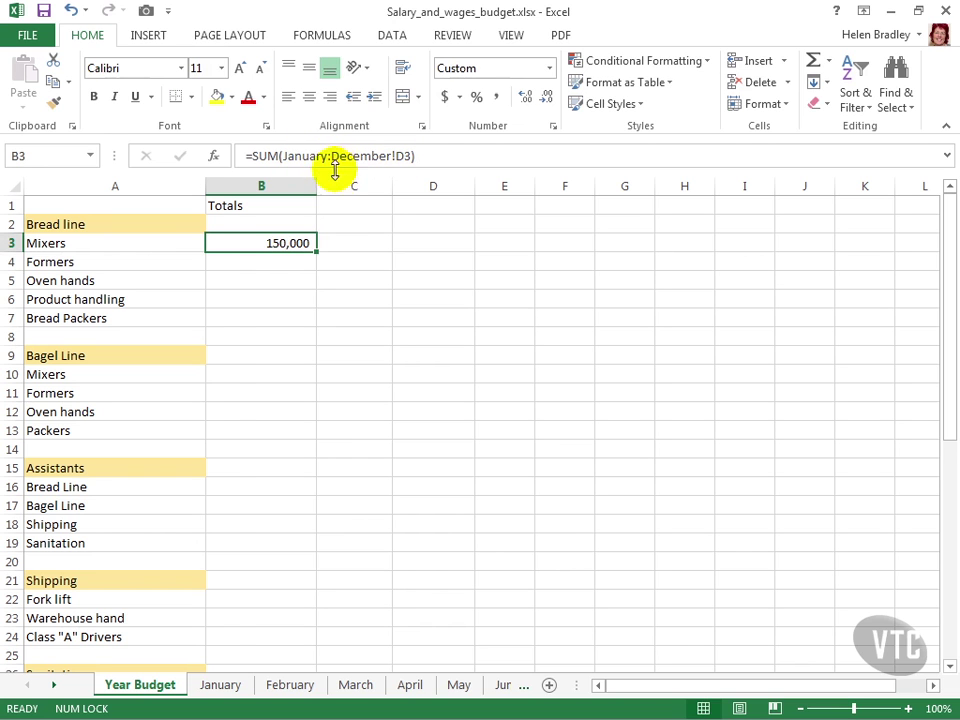
{"action": "left_click", "coordinate": [54, 685]}
{"action": "left_click", "coordinate": [54, 685]}
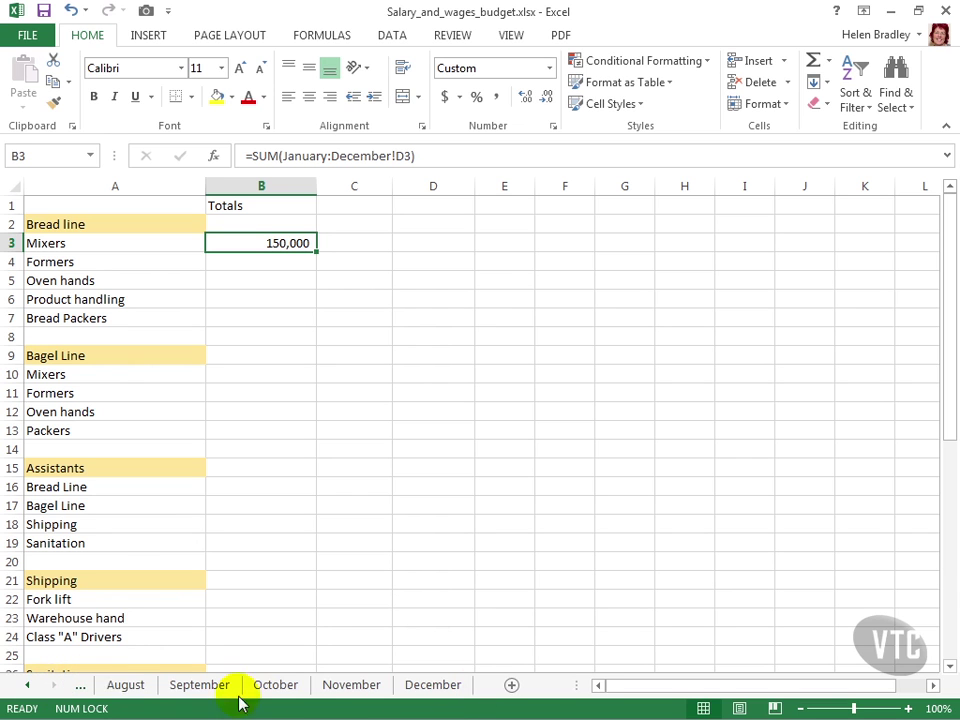
{"action": "left_click", "coordinate": [25, 685]}
{"action": "left_click", "coordinate": [25, 685]}
{"action": "left_click", "coordinate": [25, 685]}
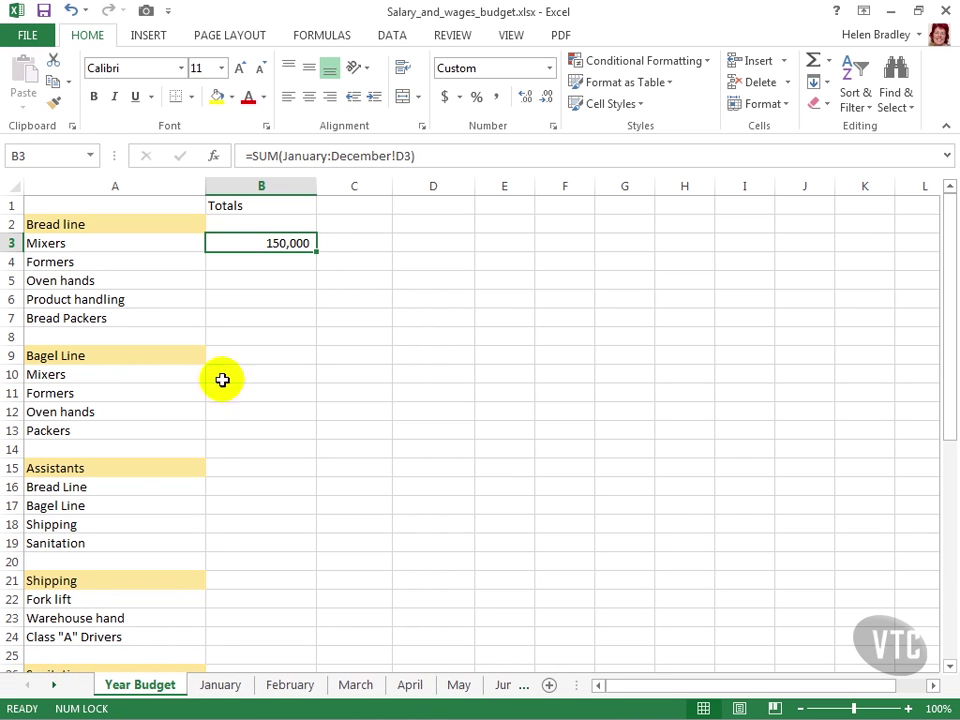
- Fill the B3 formula down through B7 and check the copied formulas in B4 to B7
{"action": "left_click", "coordinate": [285, 244]}
{"action": "left_click_drag", "start_coordinate": [313, 251], "coordinate": [316, 331]}
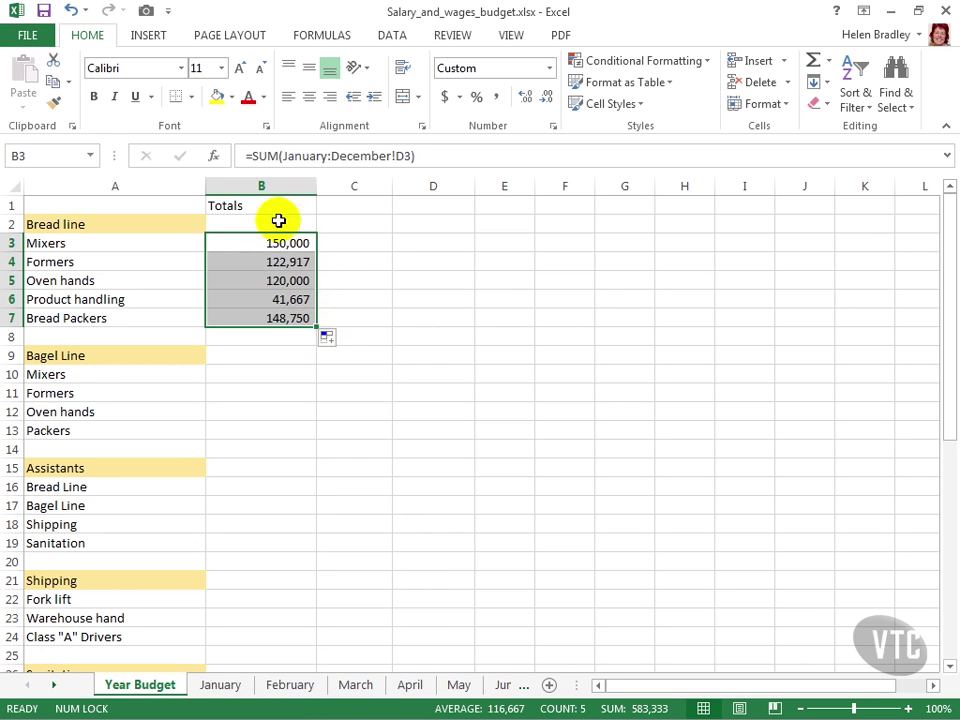
{"action": "left_click", "coordinate": [286, 261]}
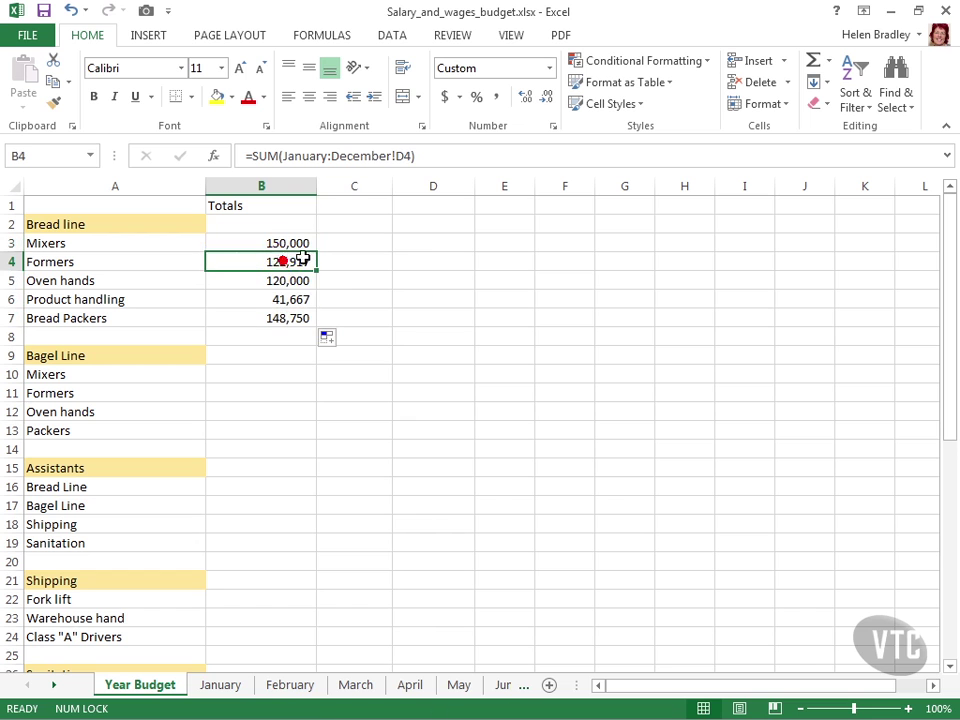
{"action": "left_click", "coordinate": [293, 281]}
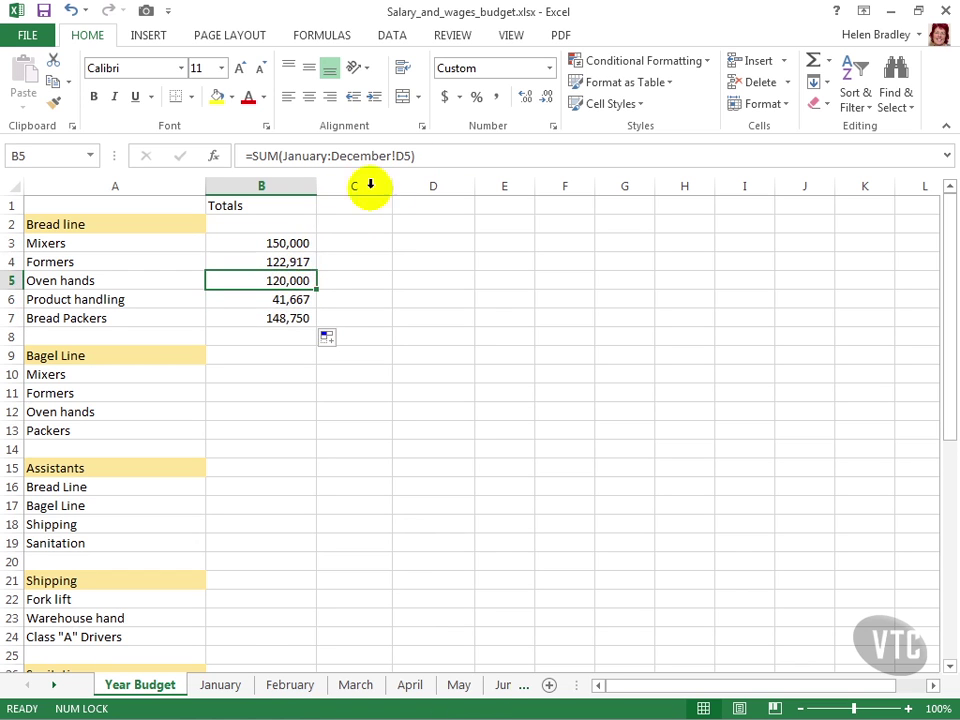
{"action": "left_click", "coordinate": [281, 301]}
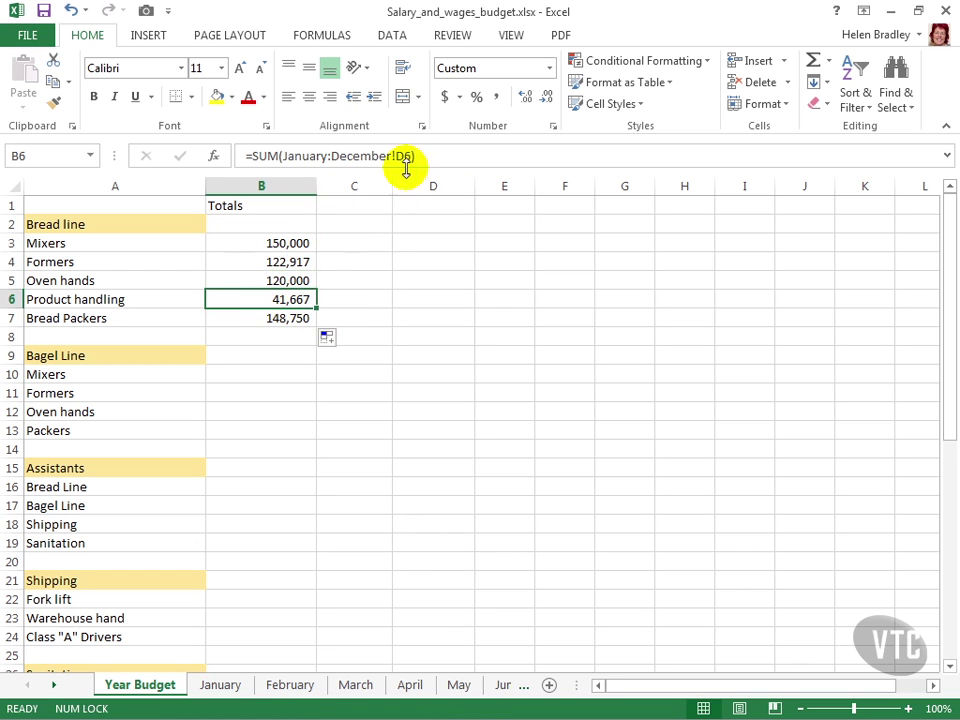
{"action": "left_click", "coordinate": [300, 317]}
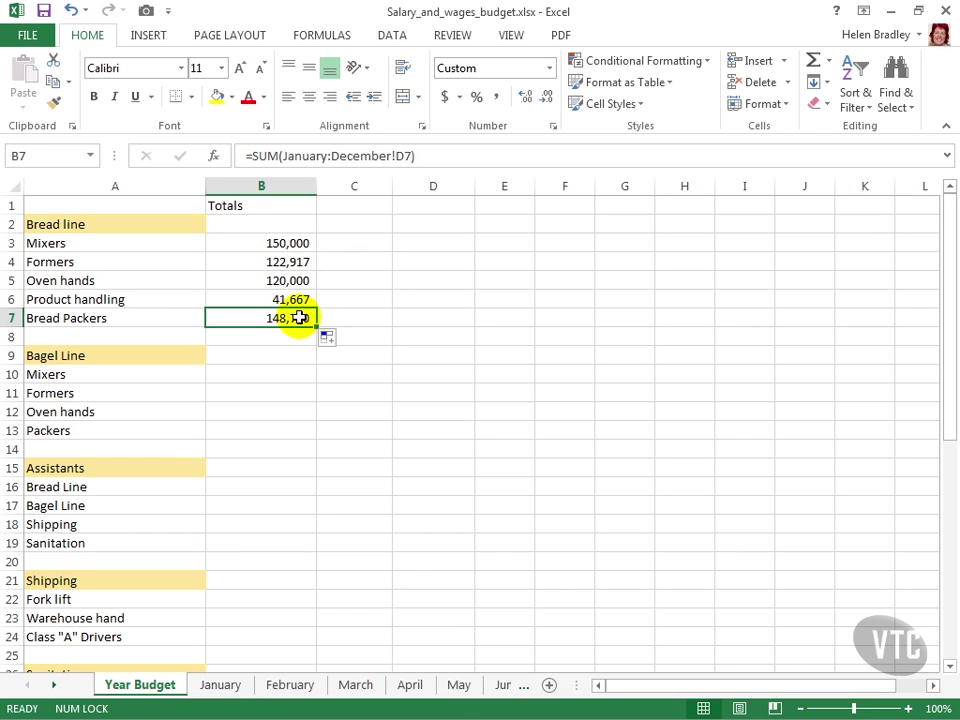
- In B10, build a SUM of cell D3 across the January to December sheets and fill it down through B13
{"action": "left_click", "coordinate": [276, 376]}
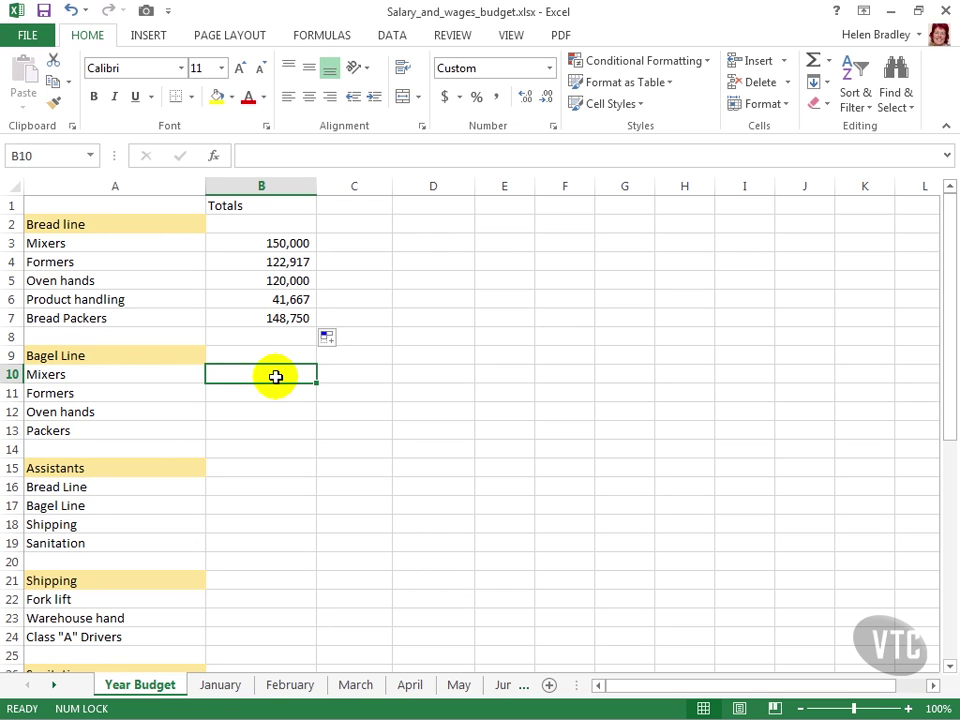
{"action": "type", "text": "=sum("}
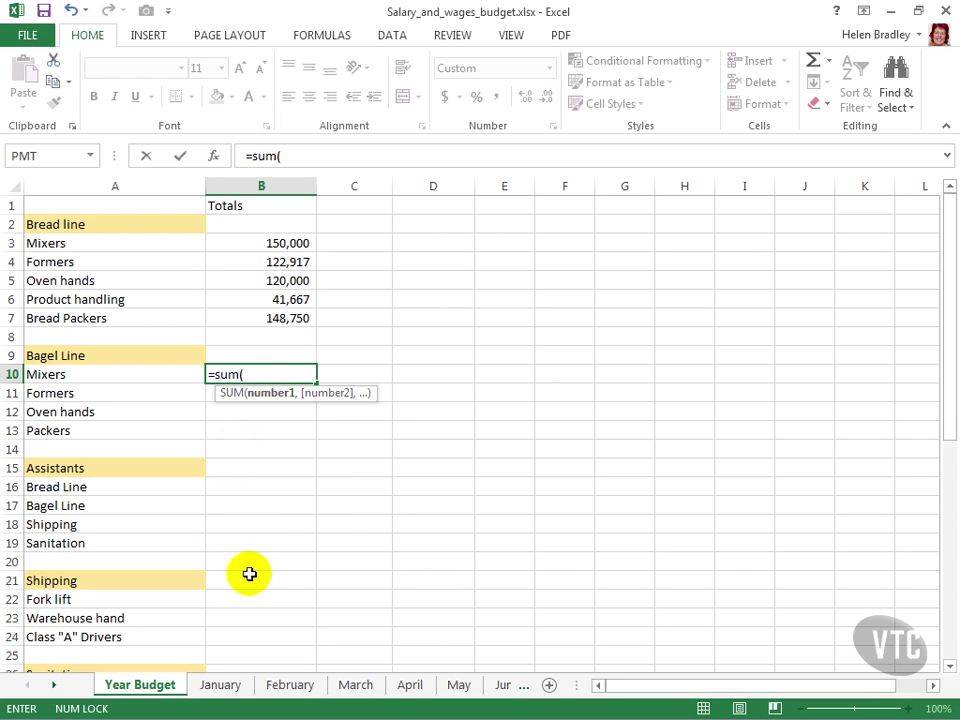
{"action": "left_click", "coordinate": [218, 688]}
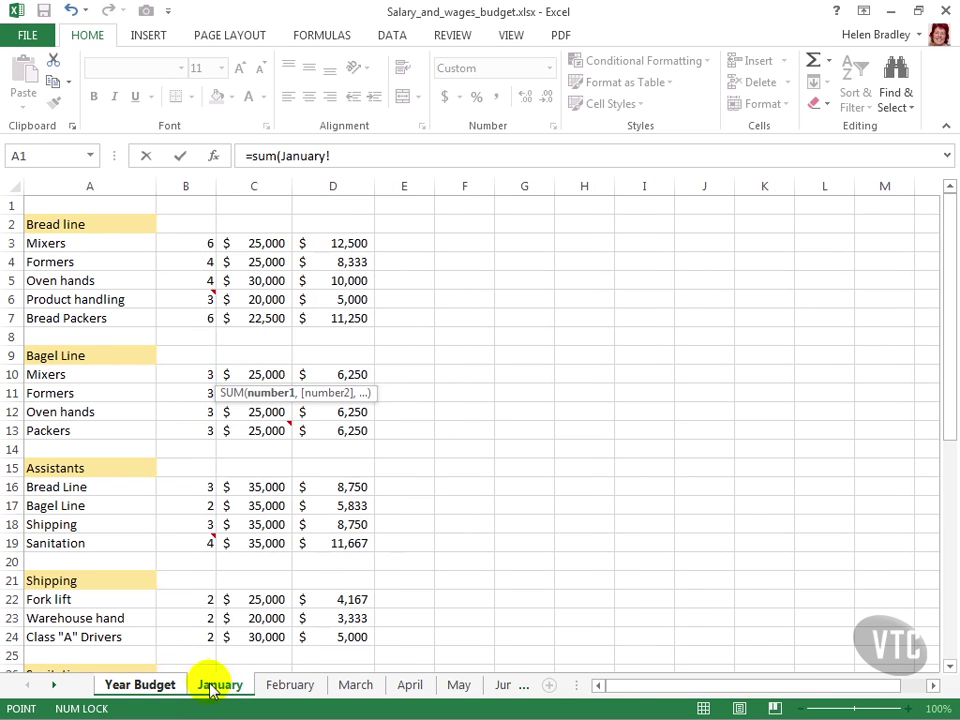
{"action": "left_click", "coordinate": [54, 686]}
{"action": "left_click", "coordinate": [56, 688]}
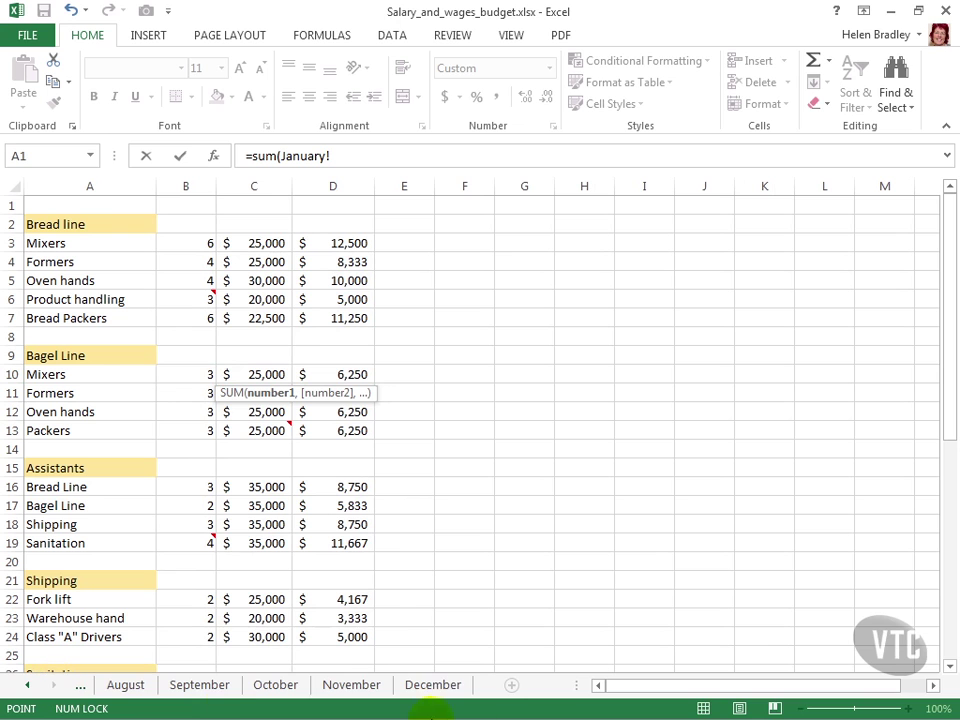
{"action": "left_click", "coordinate": [430, 686]}
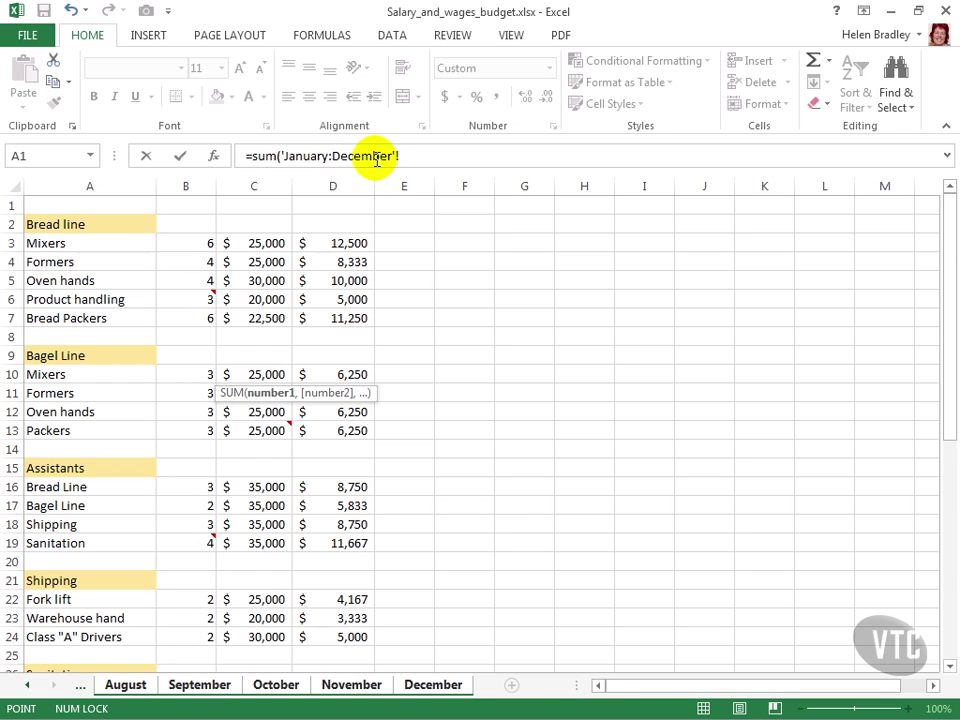
{"action": "left_click", "coordinate": [352, 243]}
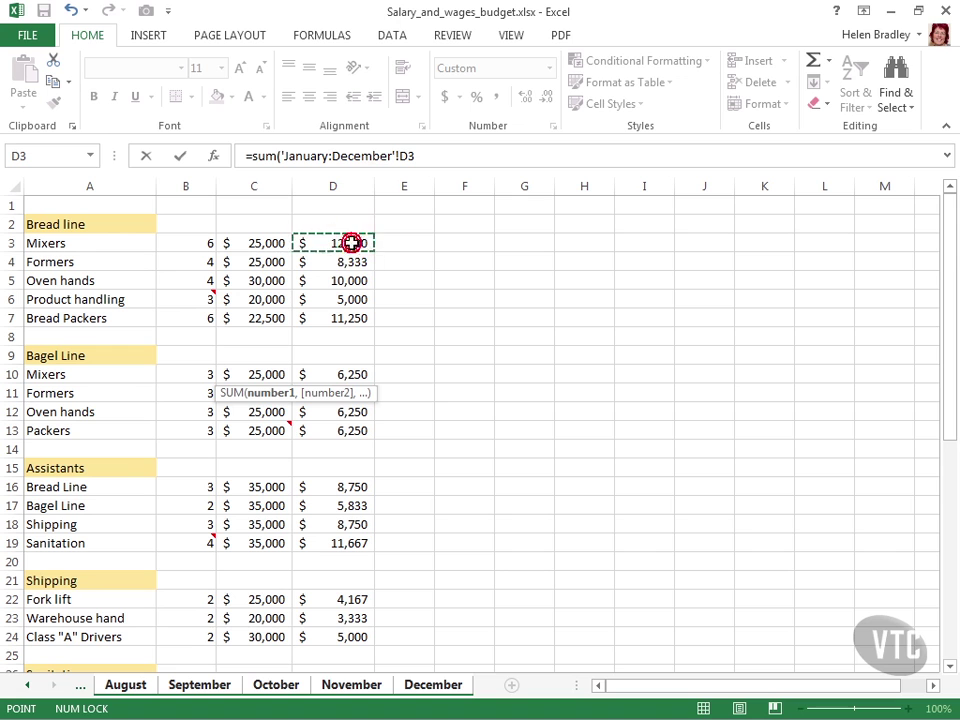
{"action": "left_click", "coordinate": [425, 148]}
{"action": "type", "text": ")"}
{"action": "key", "text": "Return"}
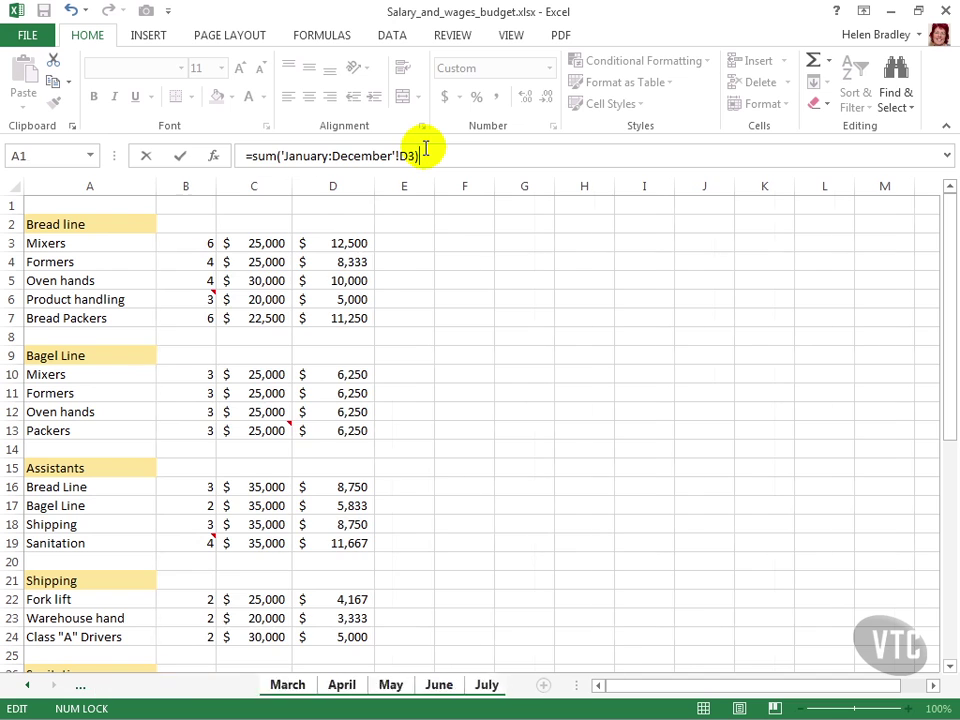
{"action": "left_click", "coordinate": [279, 371]}
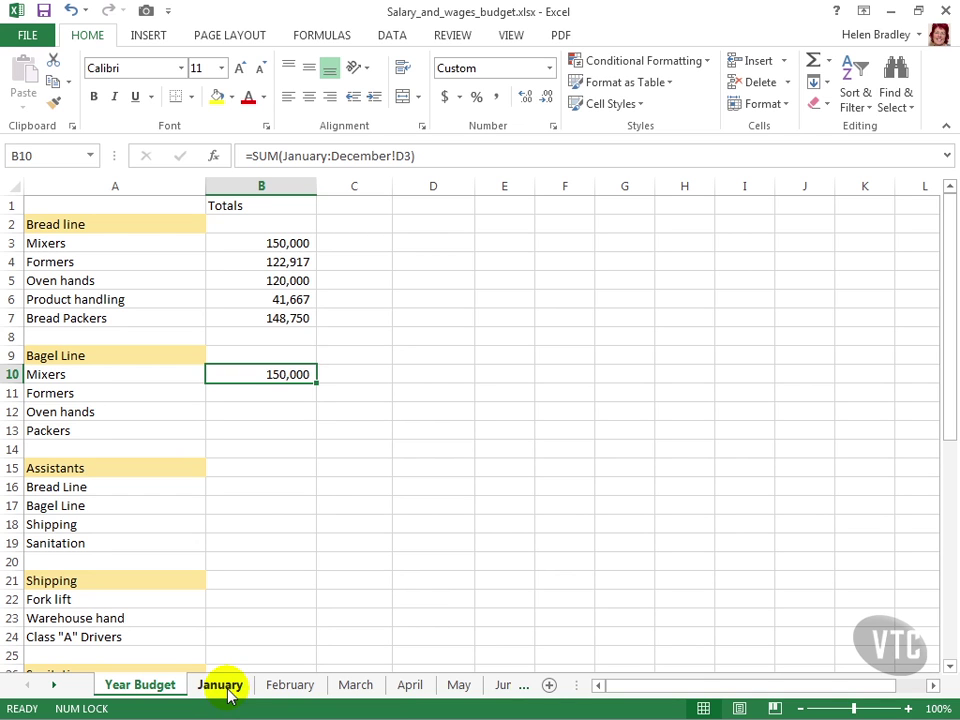
{"action": "left_click_drag", "start_coordinate": [316, 385], "coordinate": [317, 444]}
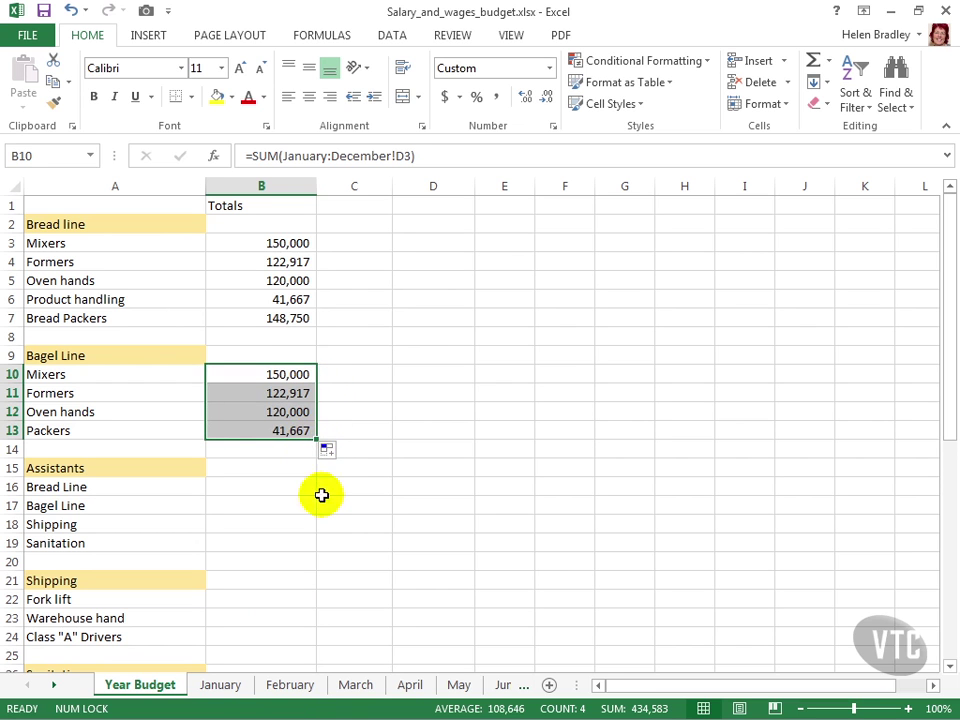